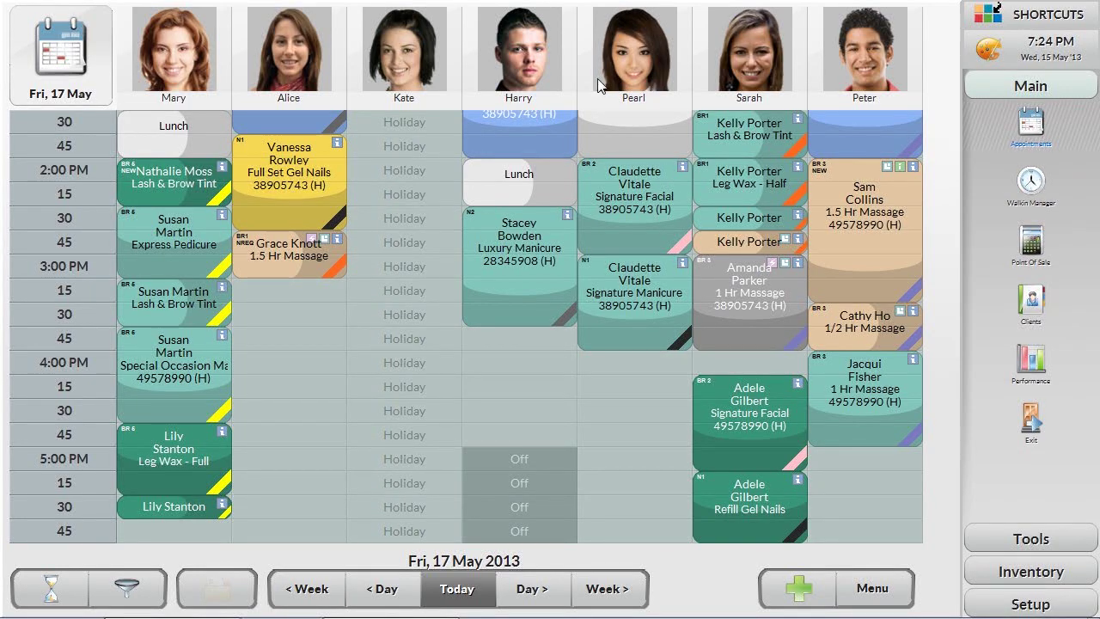
# - Switch the appointment book to All Day view mode and start a new booking
pyautogui.moveTo(599, 83); pyautogui.dragTo(485, 90)
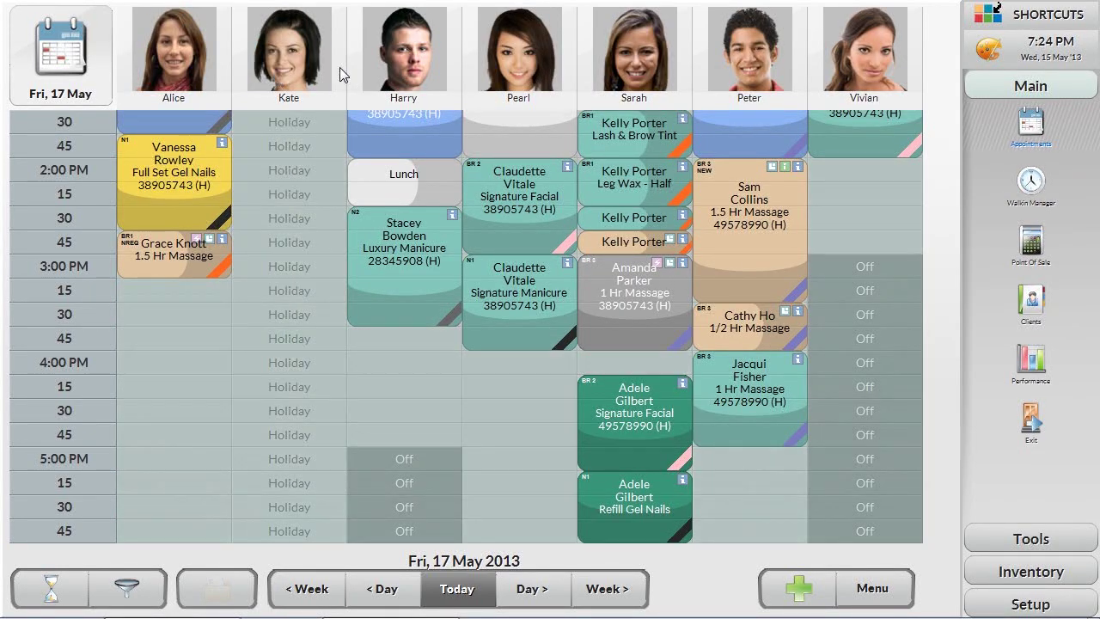
pyautogui.moveTo(341, 74); pyautogui.dragTo(574, 72)
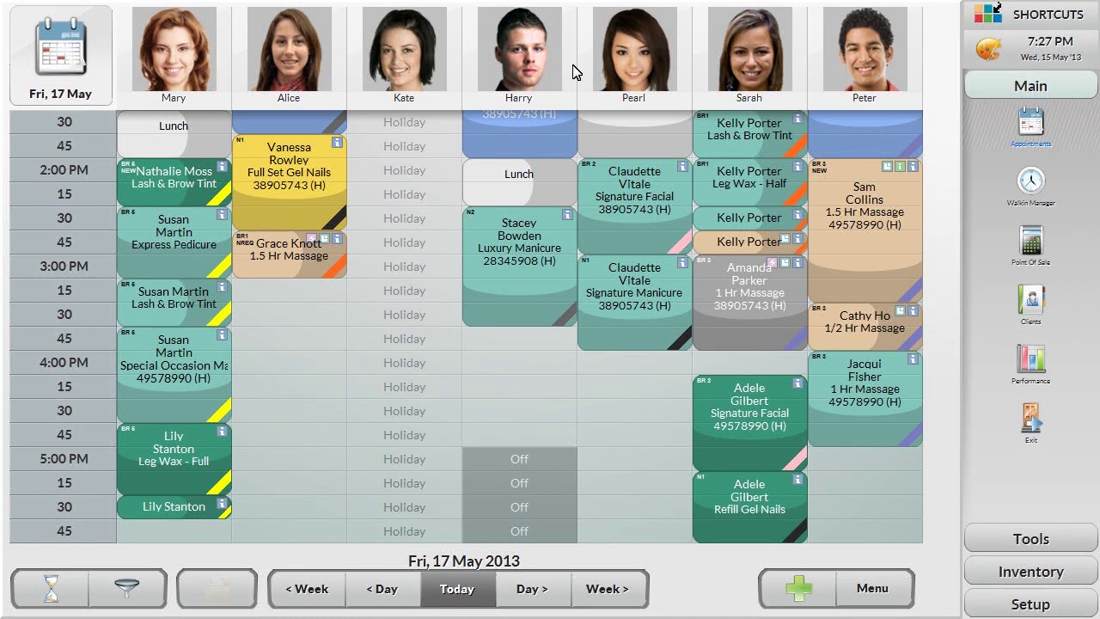
pyautogui.click(872, 585)
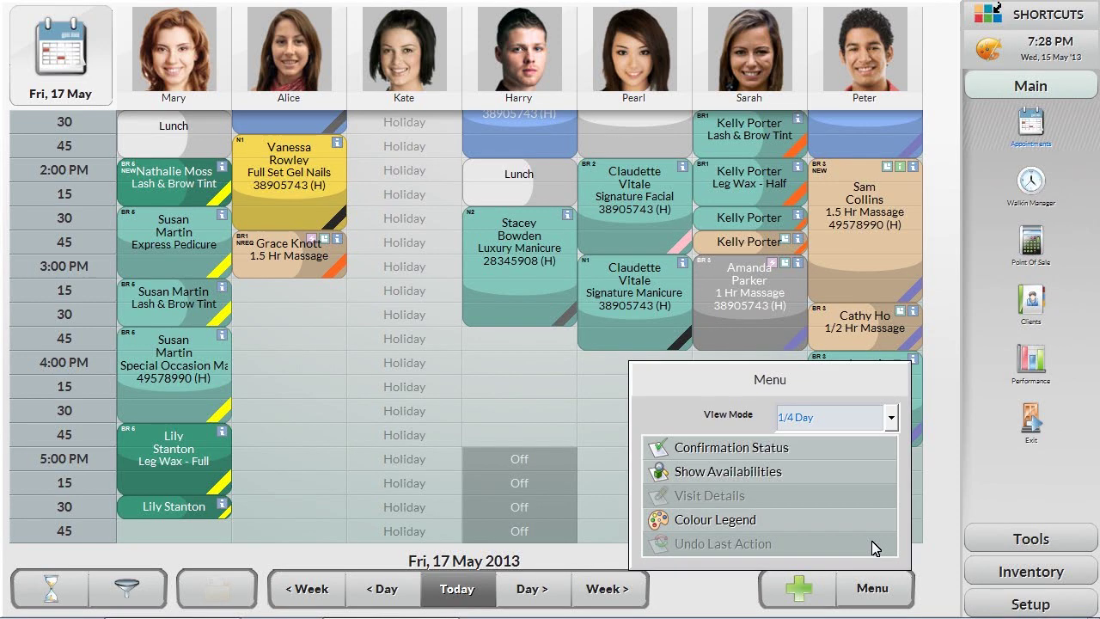
pyautogui.click(891, 418)
pyautogui.click(846, 523)
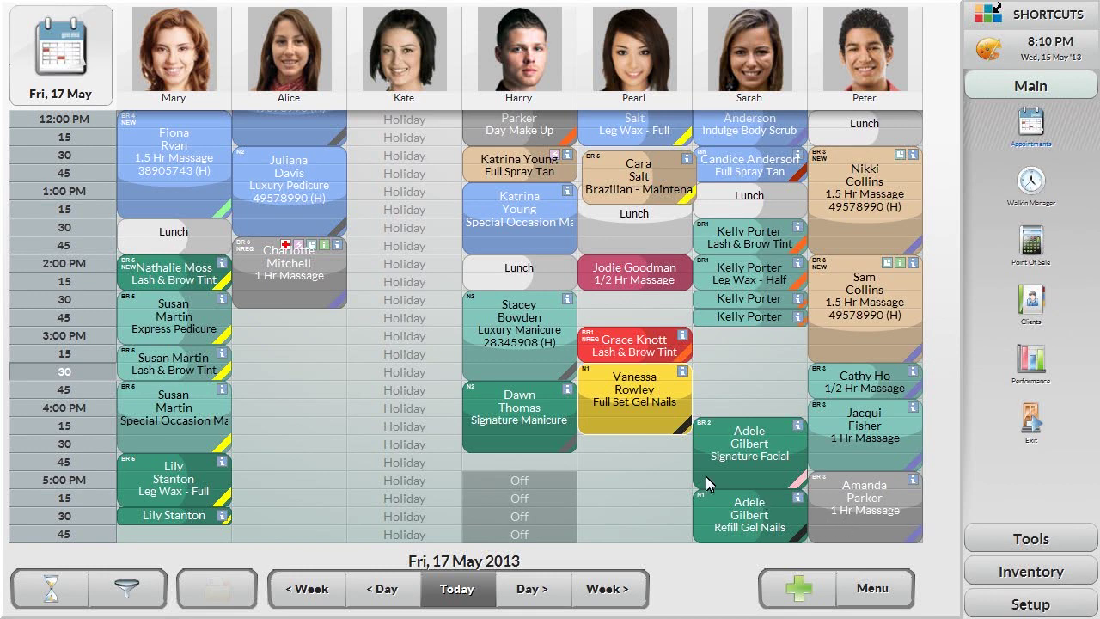
pyautogui.click(264, 338)
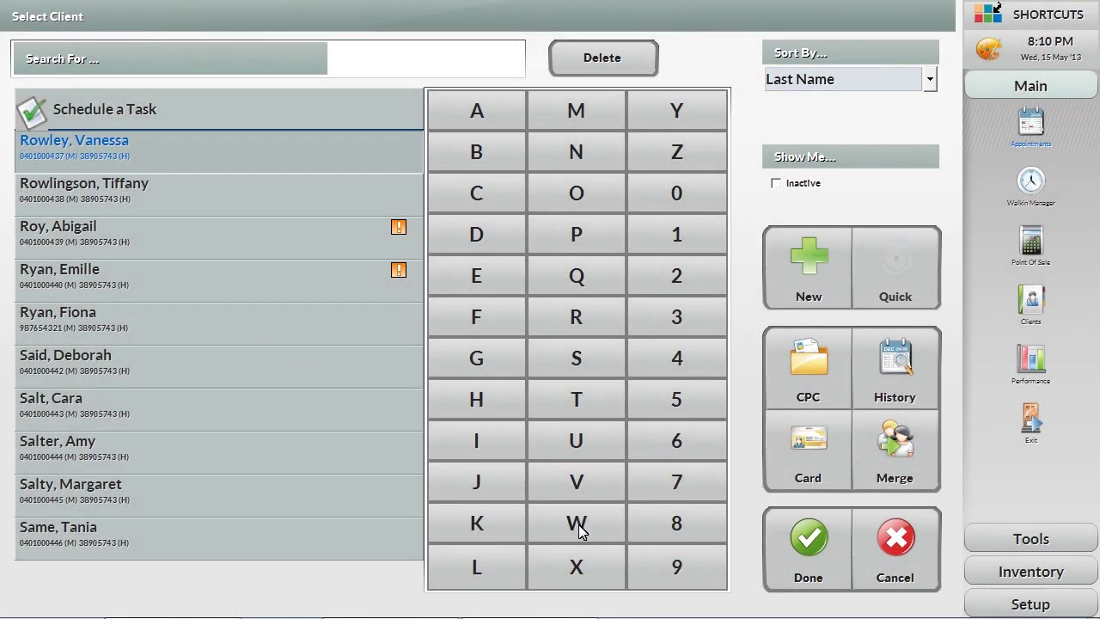
# - Filter clients by the first letters of the surname and confirm the chosen client
pyautogui.click(577, 525)
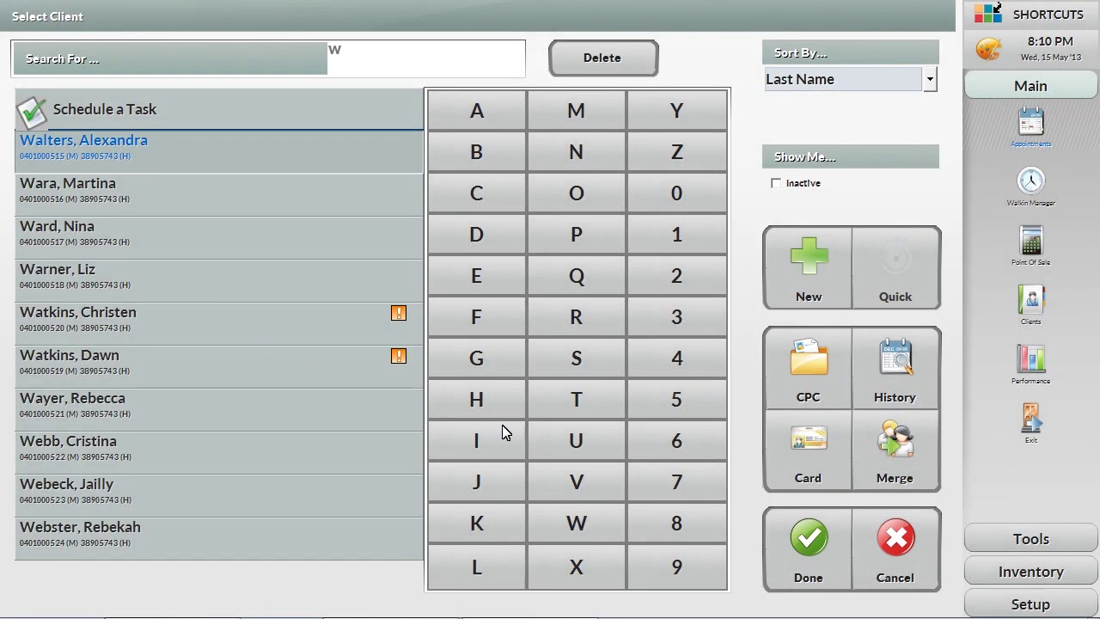
pyautogui.click(479, 400)
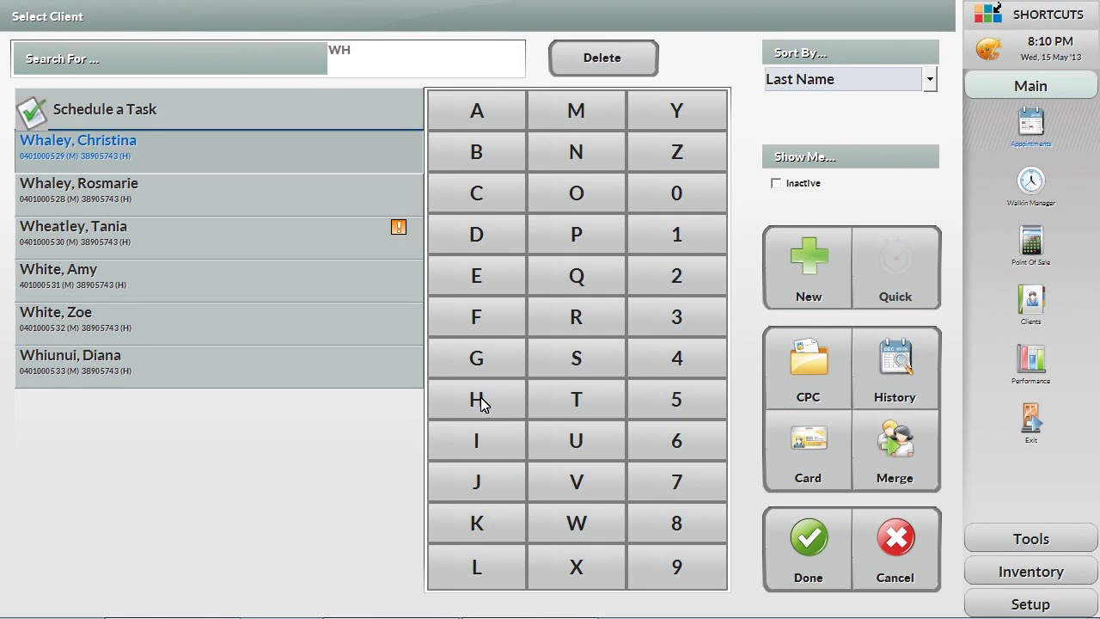
pyautogui.click(225, 280)
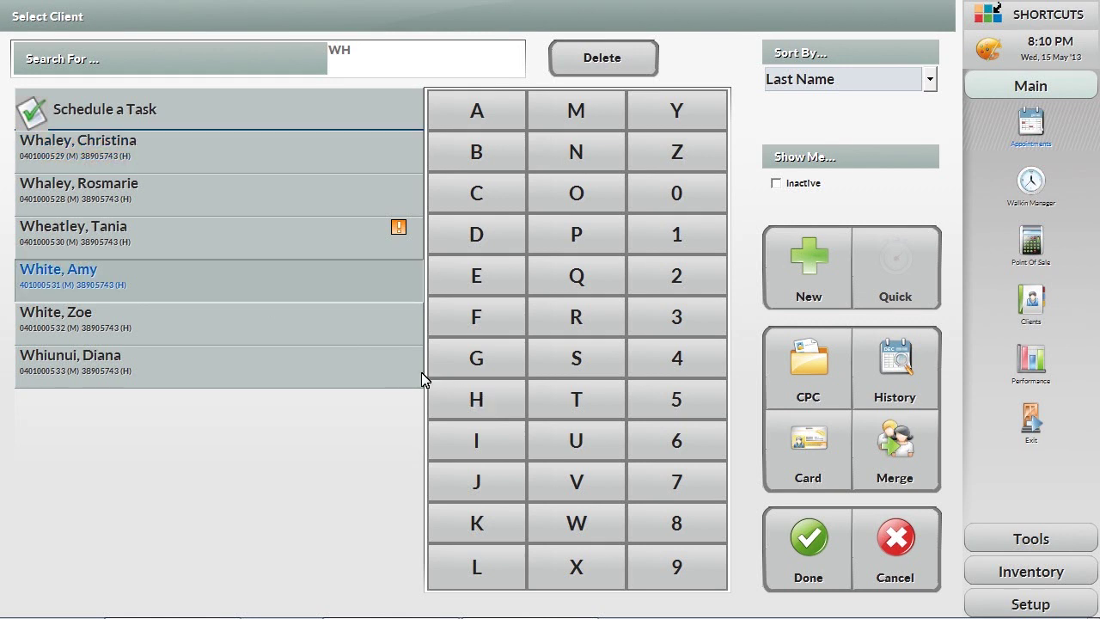
pyautogui.click(812, 556)
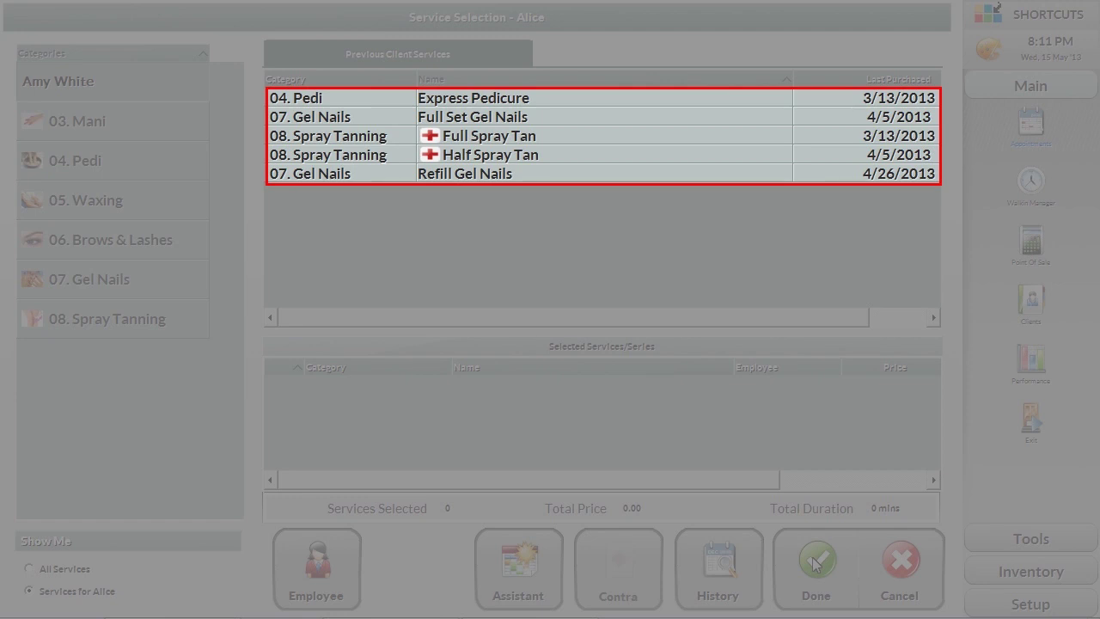
# - Add a Full Spray Tan service for the client using the Spray Tan resource
pyautogui.click(545, 134)
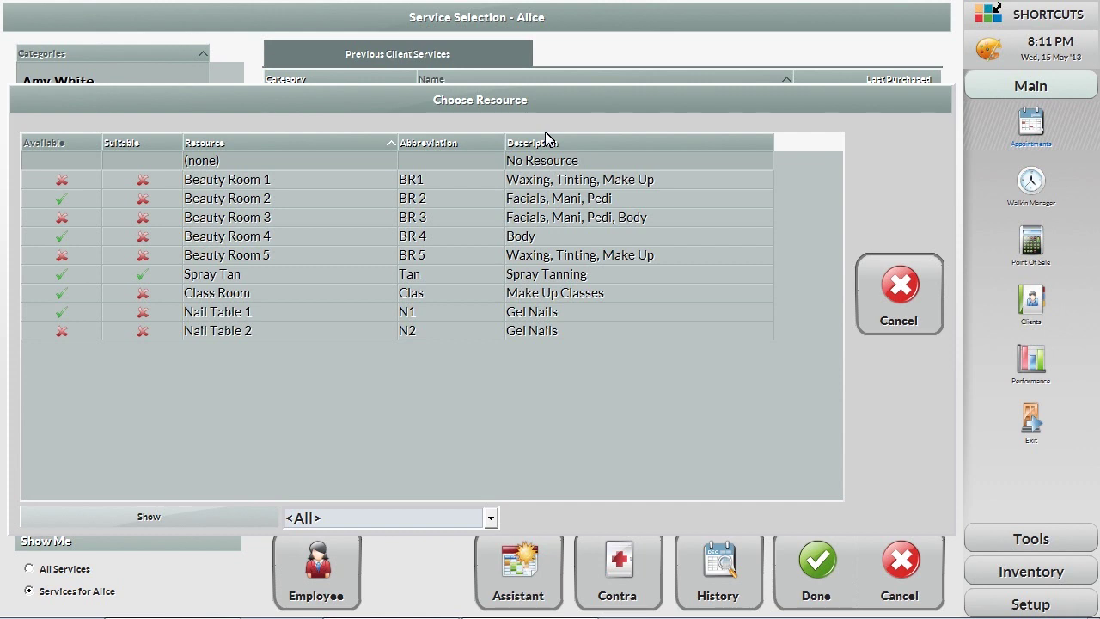
pyautogui.click(336, 275)
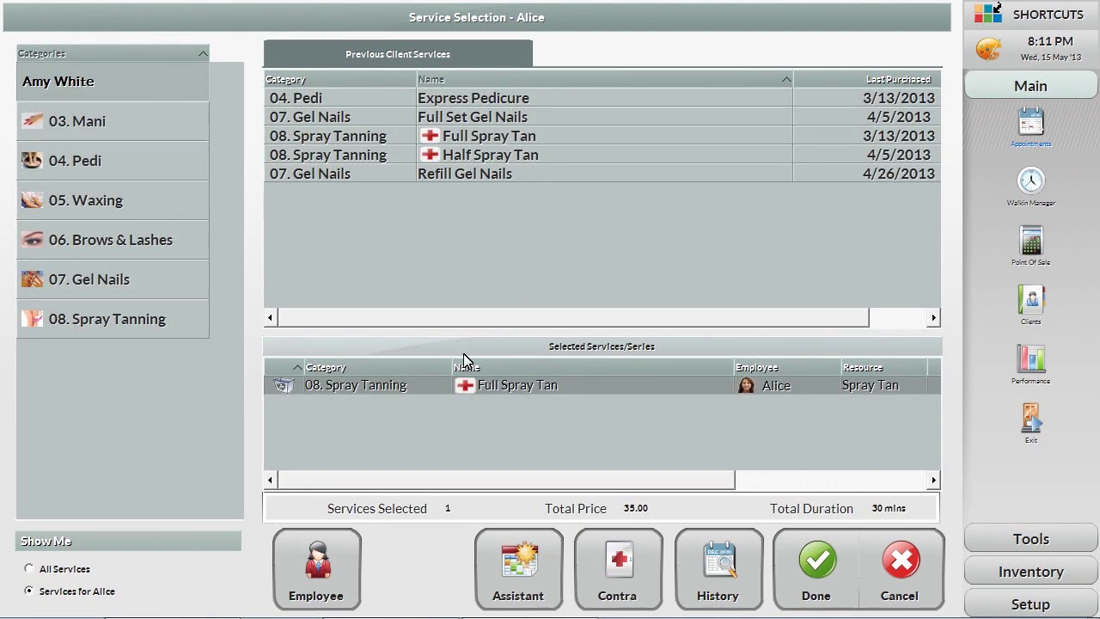
pyautogui.click(816, 572)
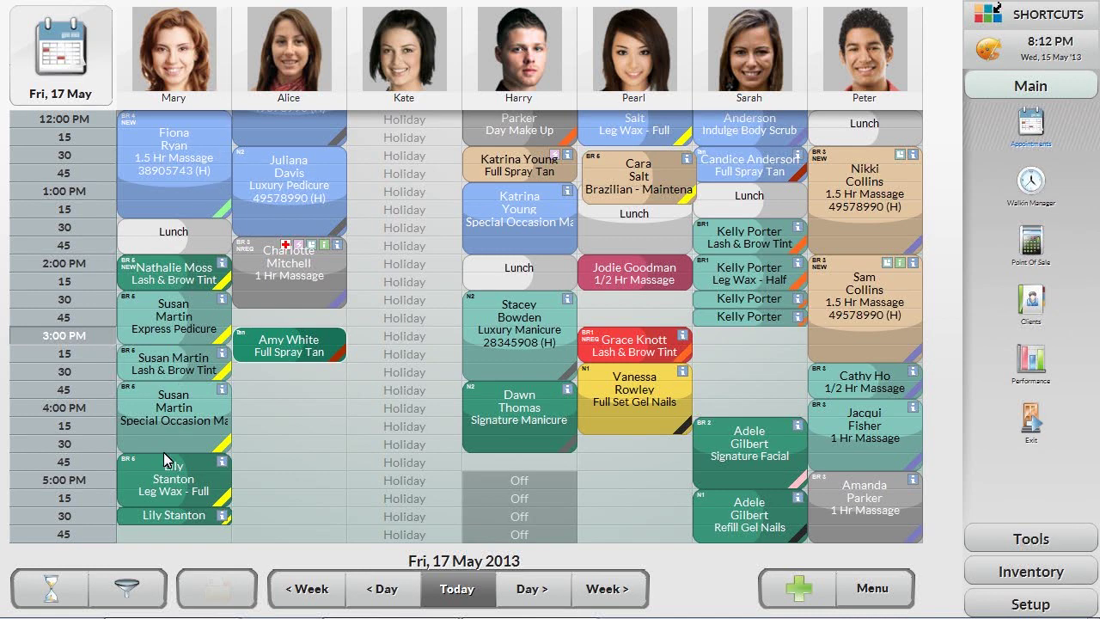
pyautogui.click(142, 594)
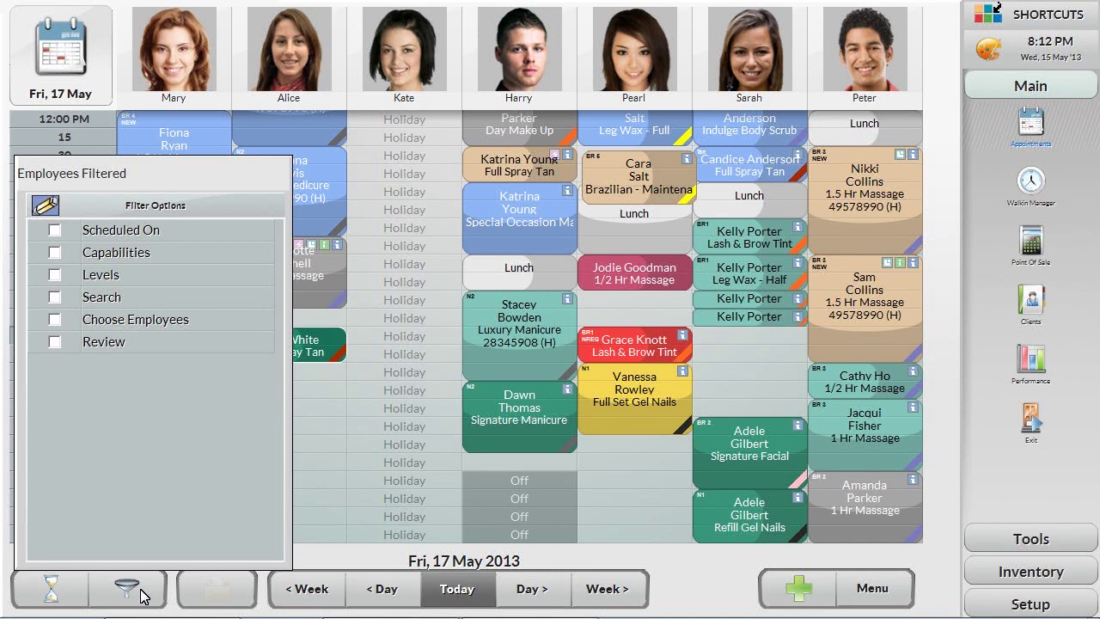
pyautogui.click(55, 253)
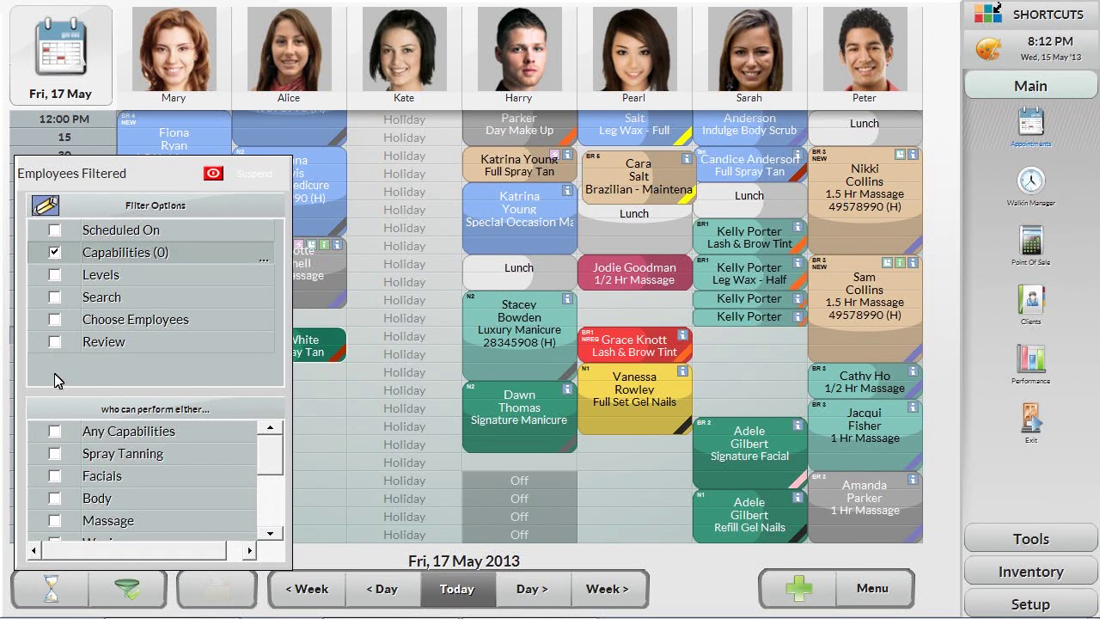
pyautogui.click(54, 452)
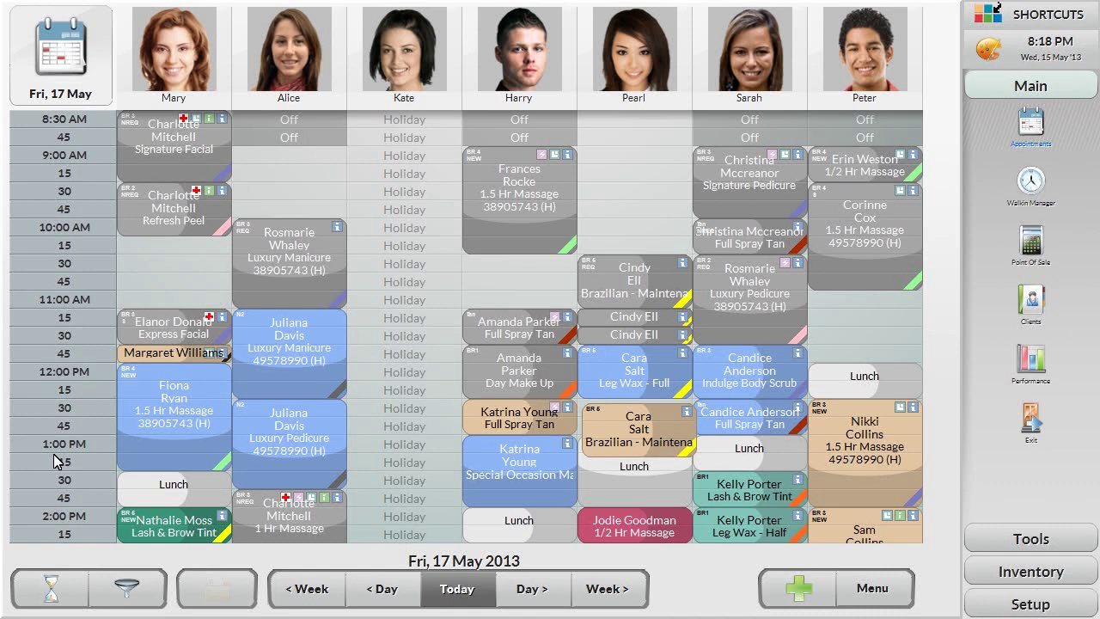
# - In the staff member's week view, move the client's Friday appointment to Sunday 3:30 PM
pyautogui.click(528, 69)
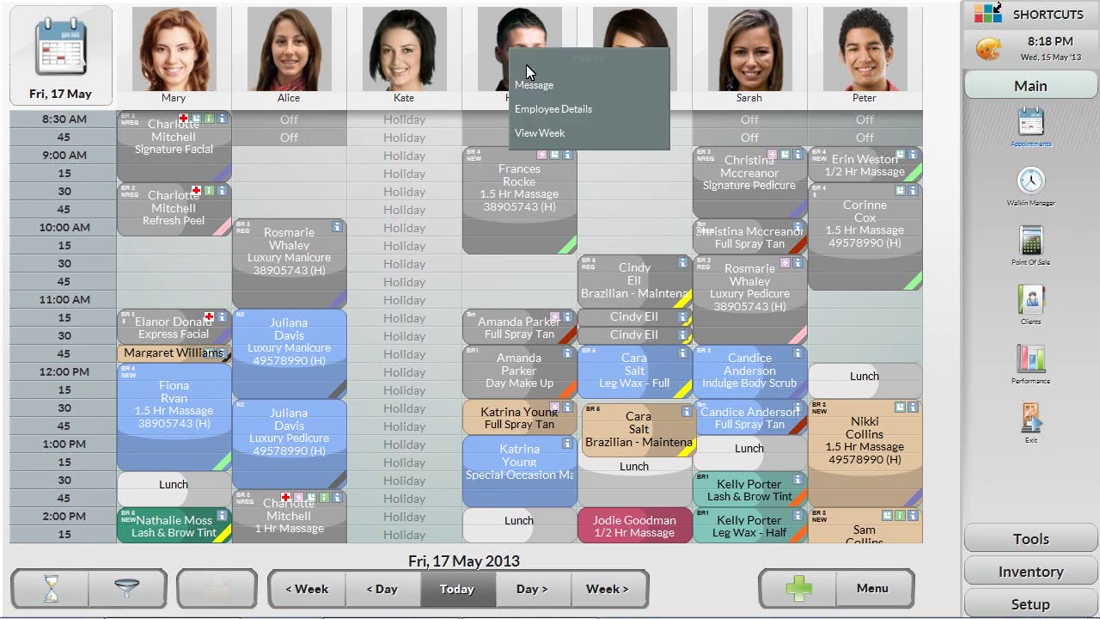
pyautogui.click(540, 133)
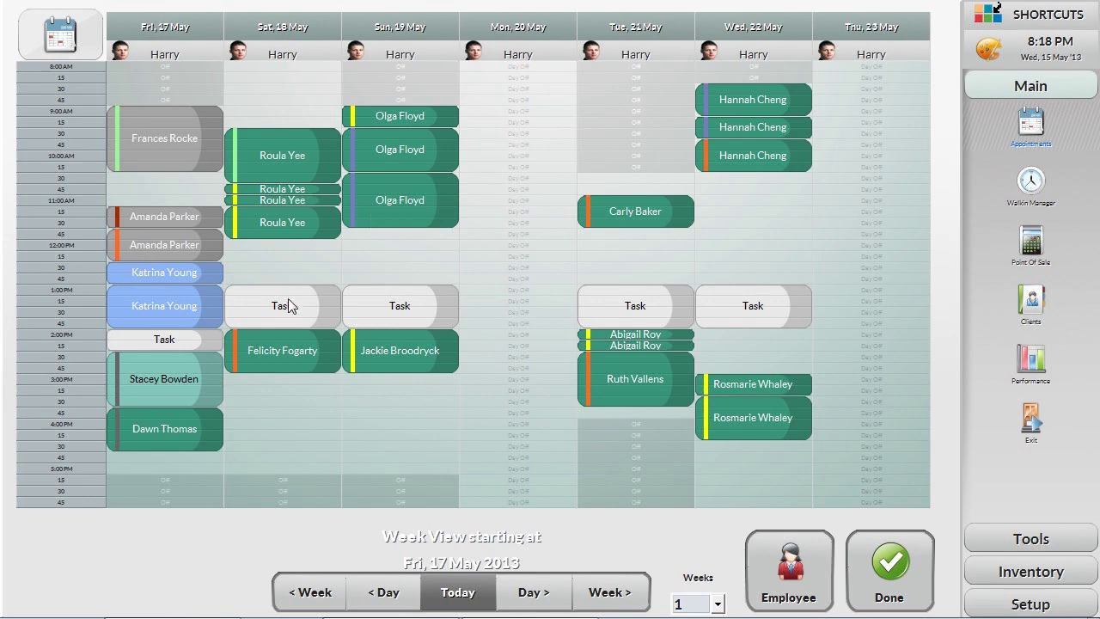
pyautogui.click(128, 438)
pyautogui.moveTo(127, 438); pyautogui.dragTo(324, 440)
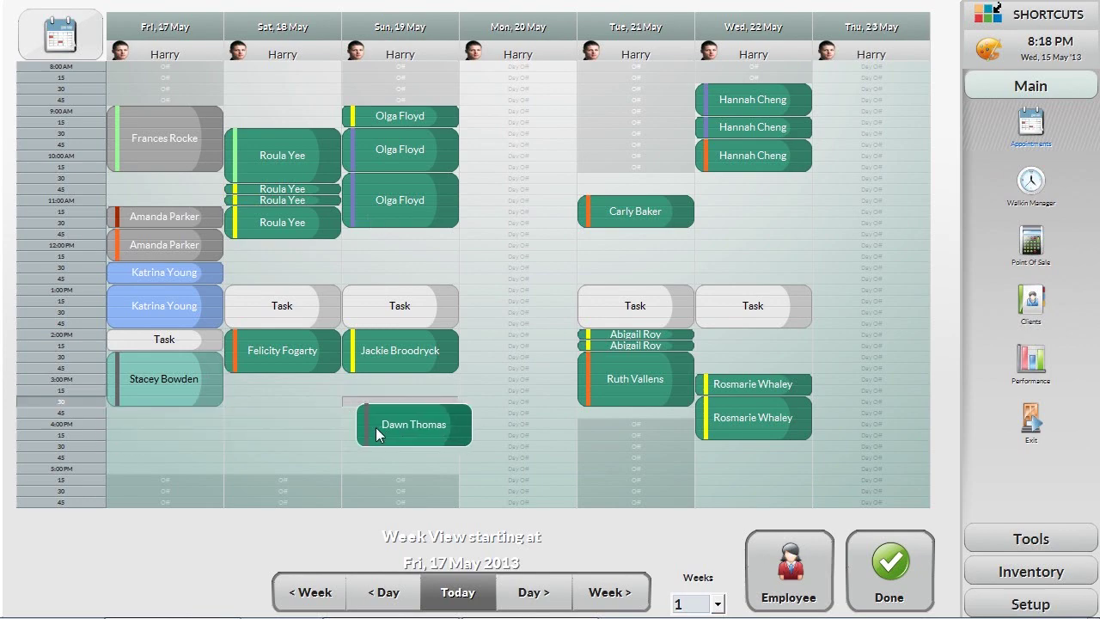
pyautogui.moveTo(376, 434); pyautogui.dragTo(363, 430)
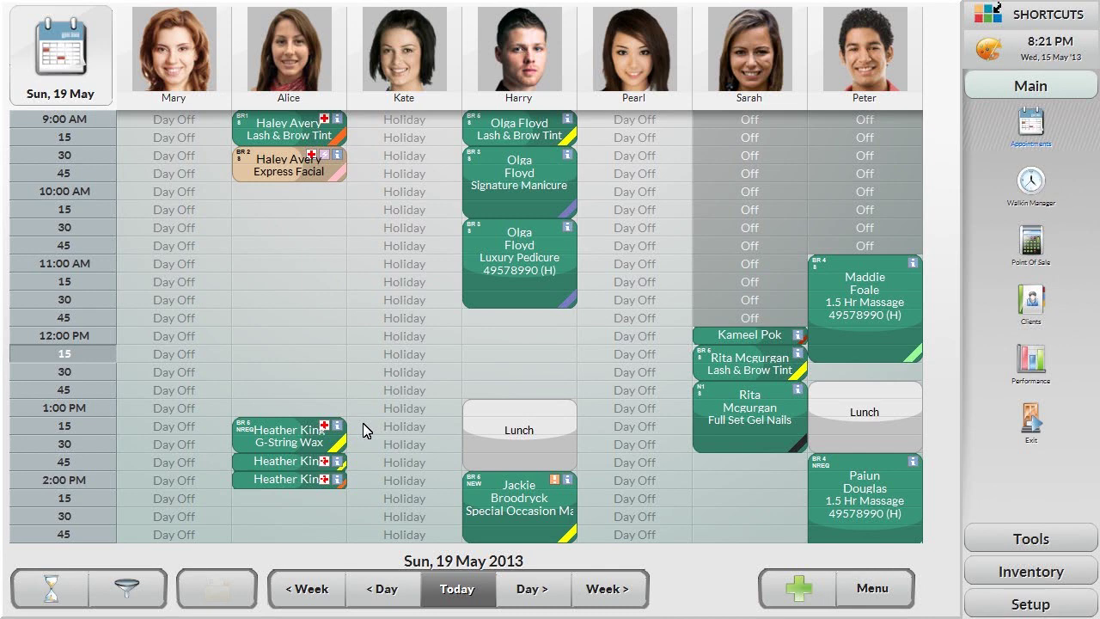
# - Start a new appointment and pick its client from the surname-filtered list
pyautogui.click(798, 588)
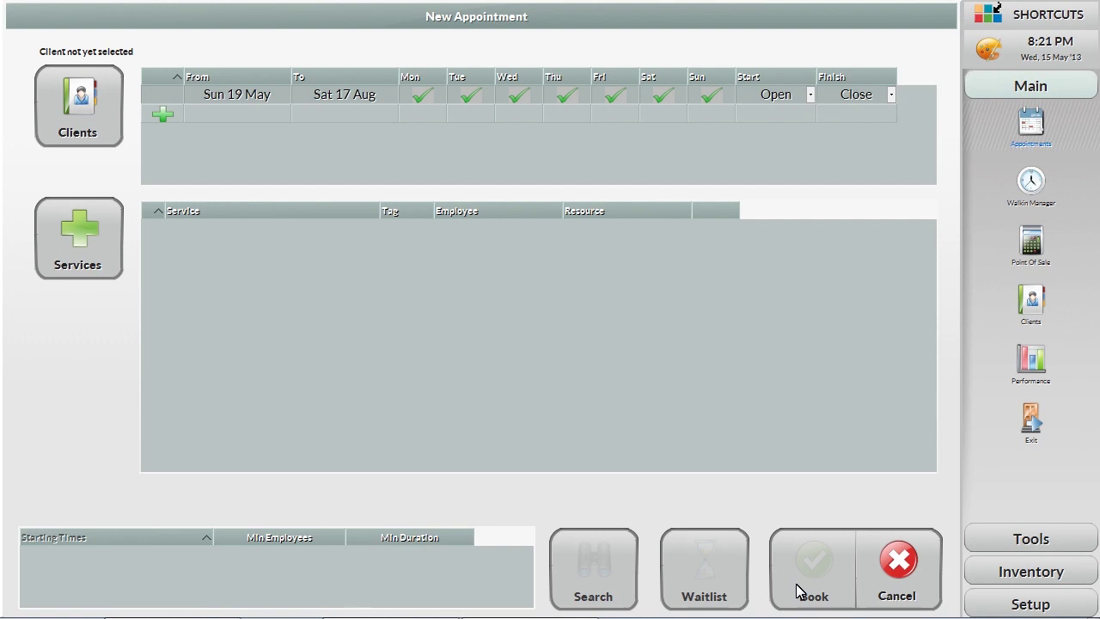
pyautogui.click(67, 121)
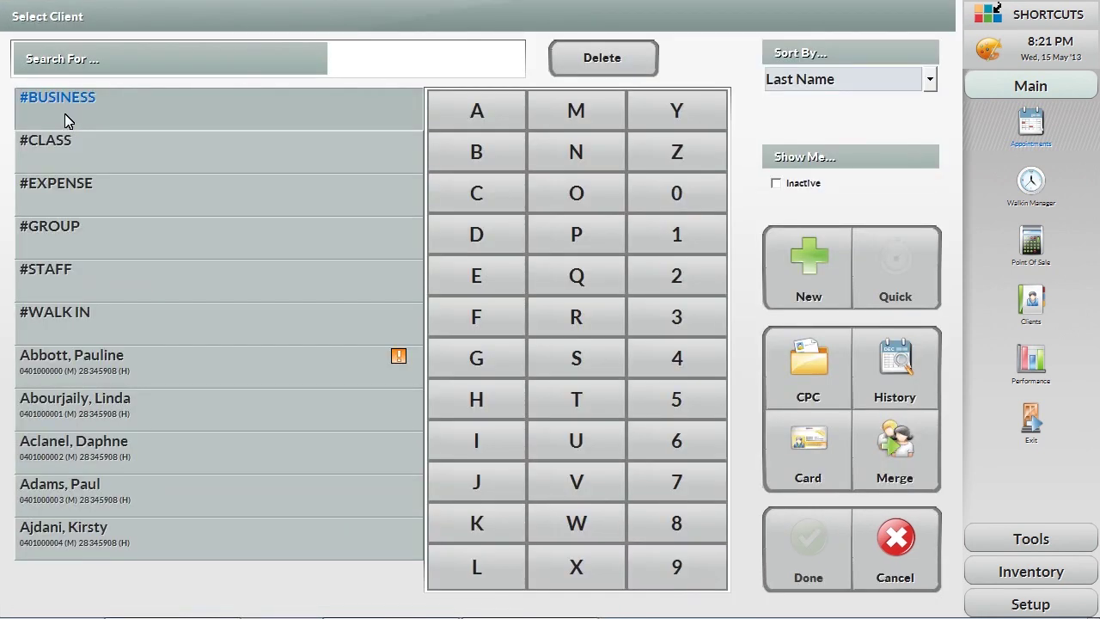
pyautogui.click(491, 197)
pyautogui.click(576, 195)
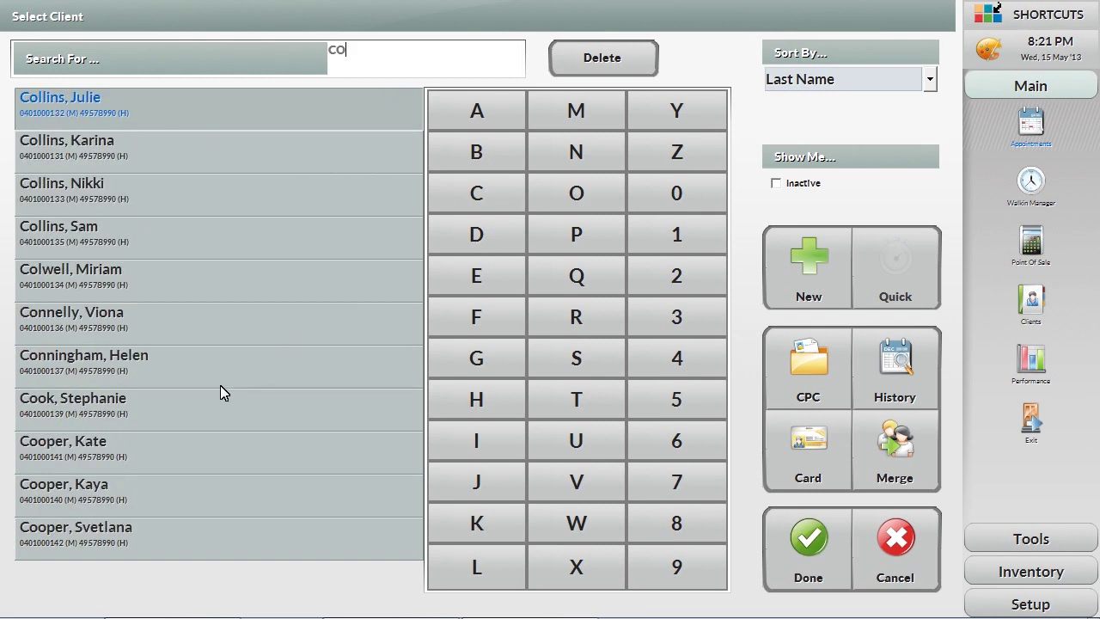
pyautogui.click(183, 406)
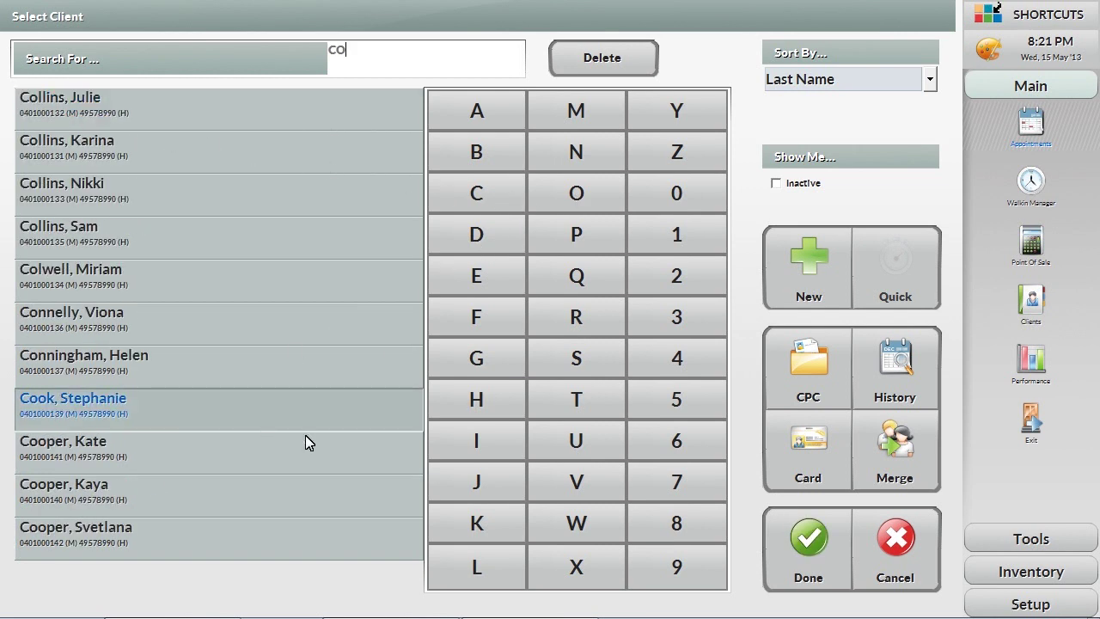
pyautogui.click(797, 560)
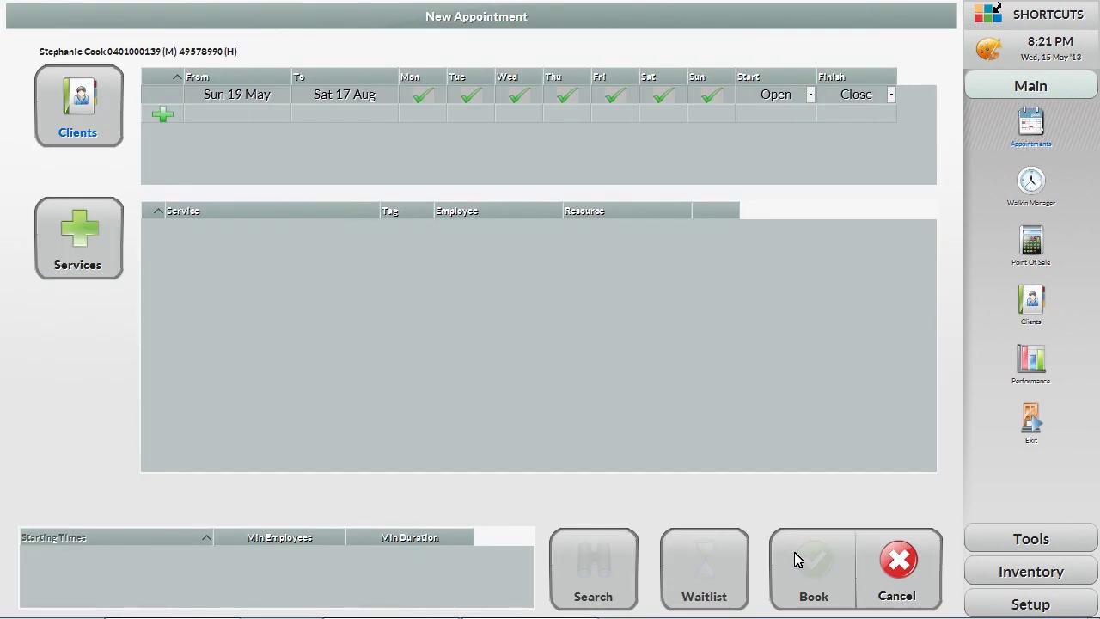
# - Limit the appointment search to Mon 20 – Fri 24 May, starting from 10:00 AM
pyautogui.click(258, 95)
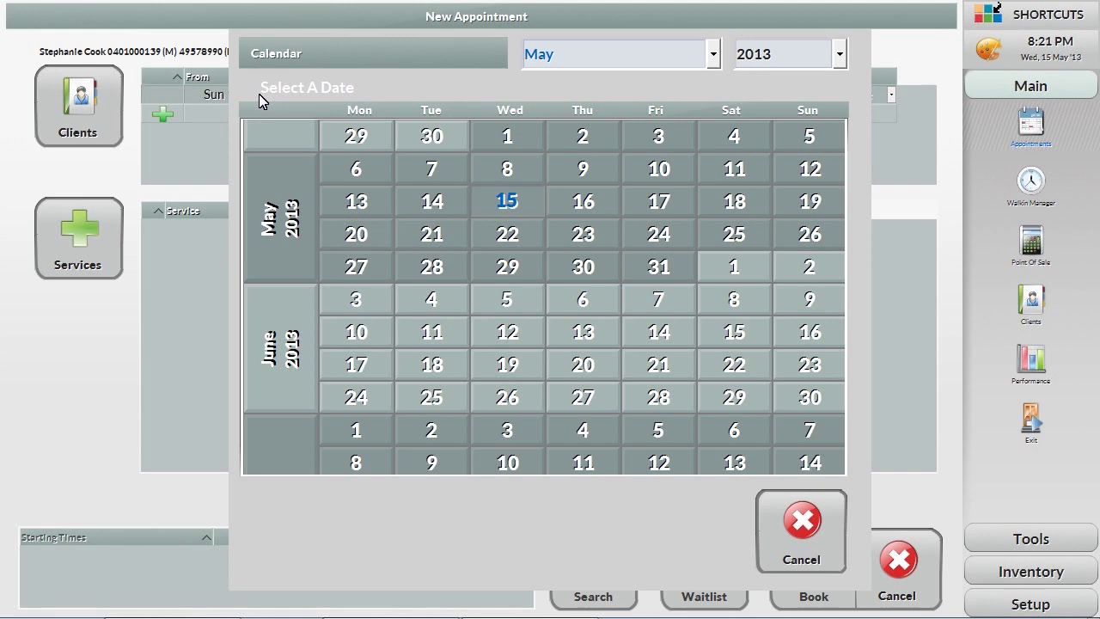
pyautogui.click(362, 235)
pyautogui.click(361, 99)
pyautogui.click(660, 232)
pyautogui.click(809, 96)
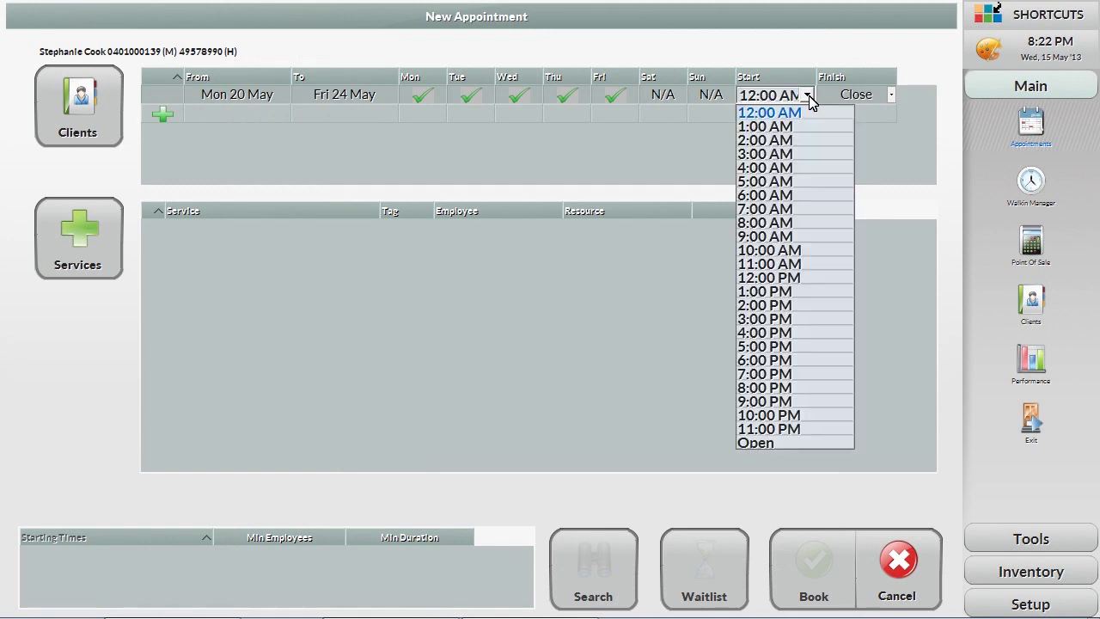
pyautogui.click(816, 256)
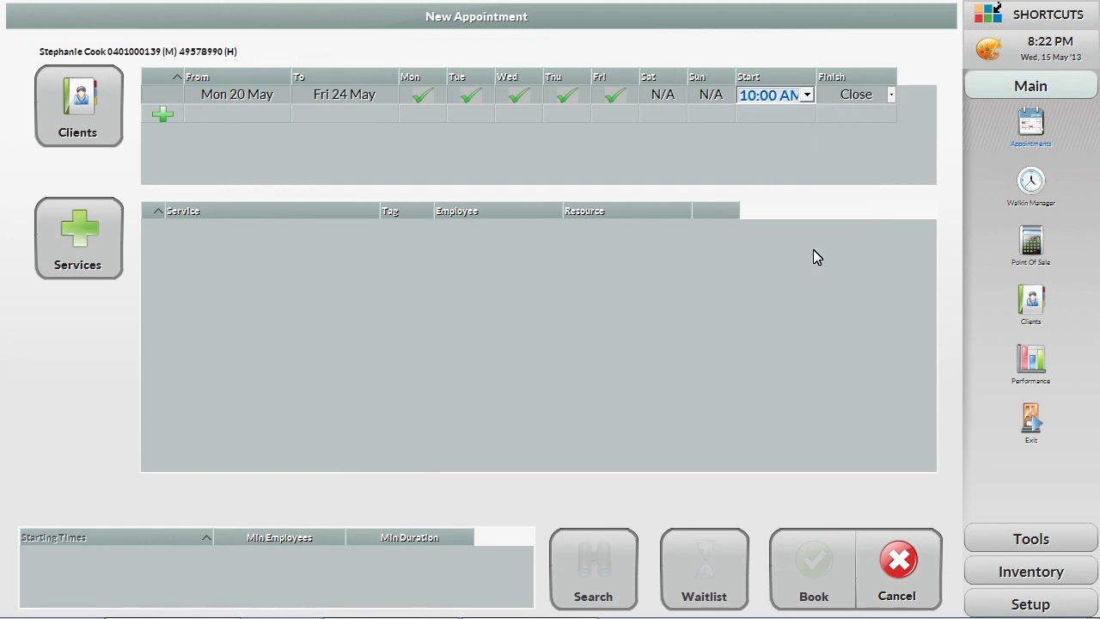
# - Add Indulge Body Scrub from 02. Body and Full Set Gel Nails from 07. Gel Nails
pyautogui.click(75, 233)
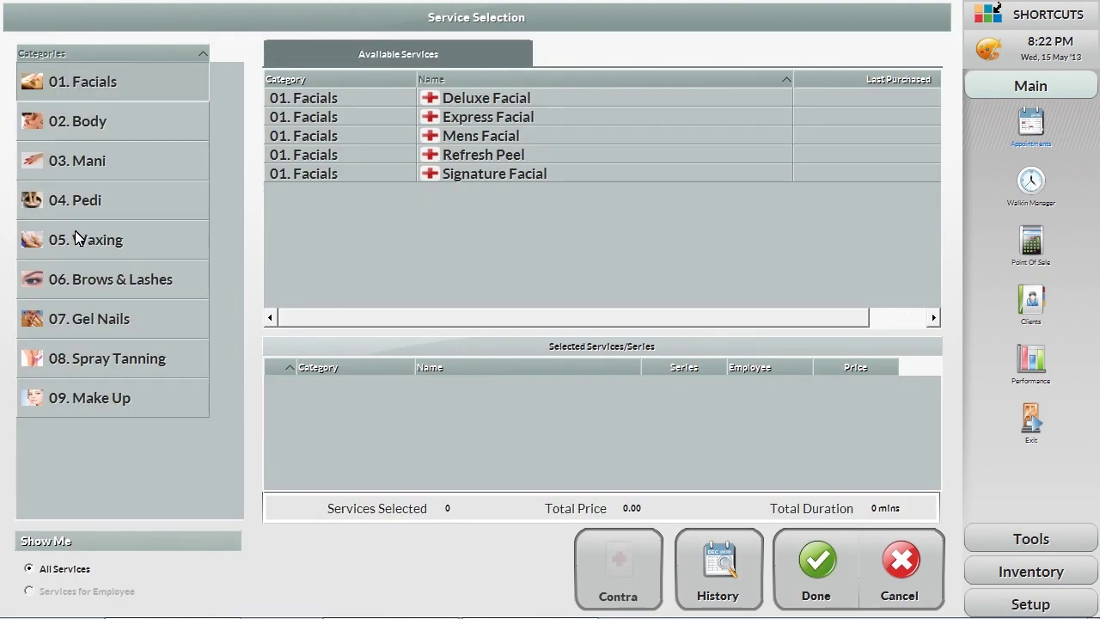
pyautogui.click(126, 121)
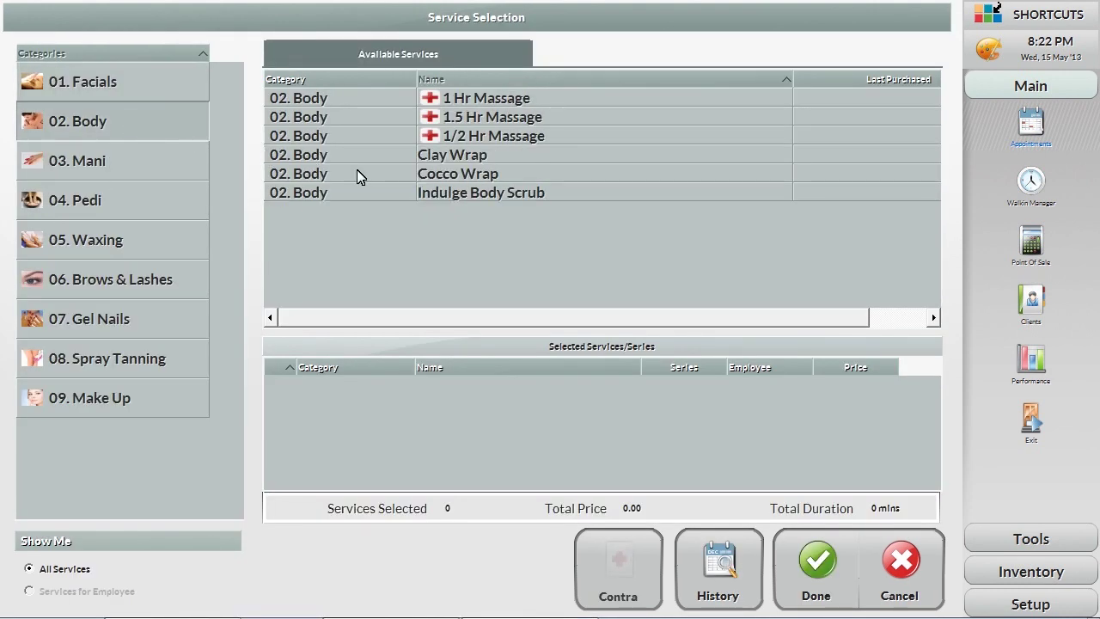
pyautogui.doubleClick(471, 193)
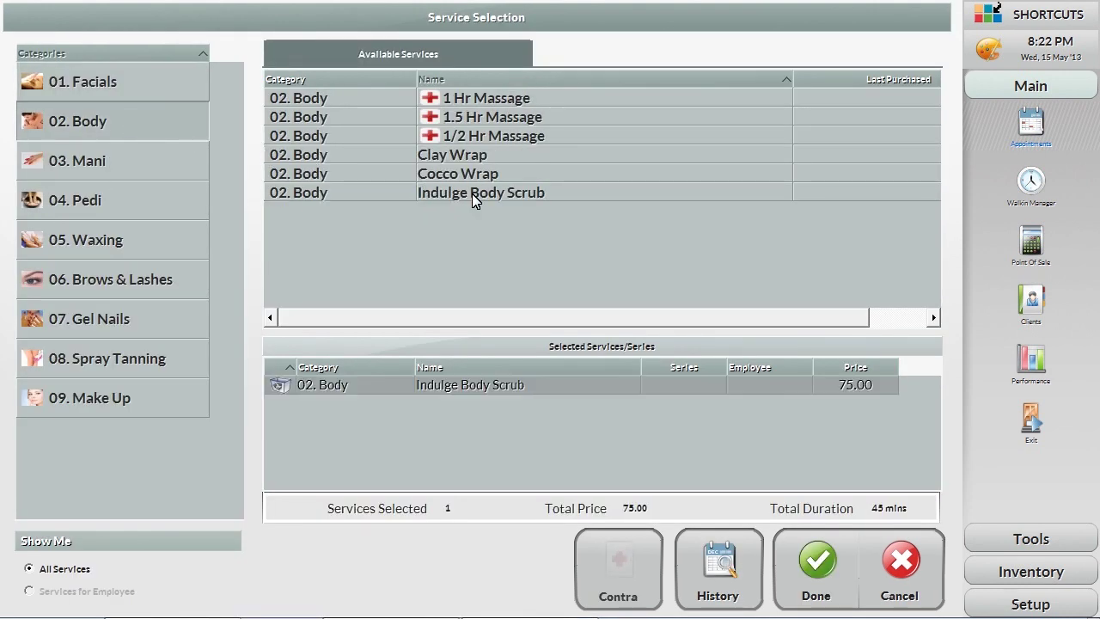
pyautogui.click(141, 322)
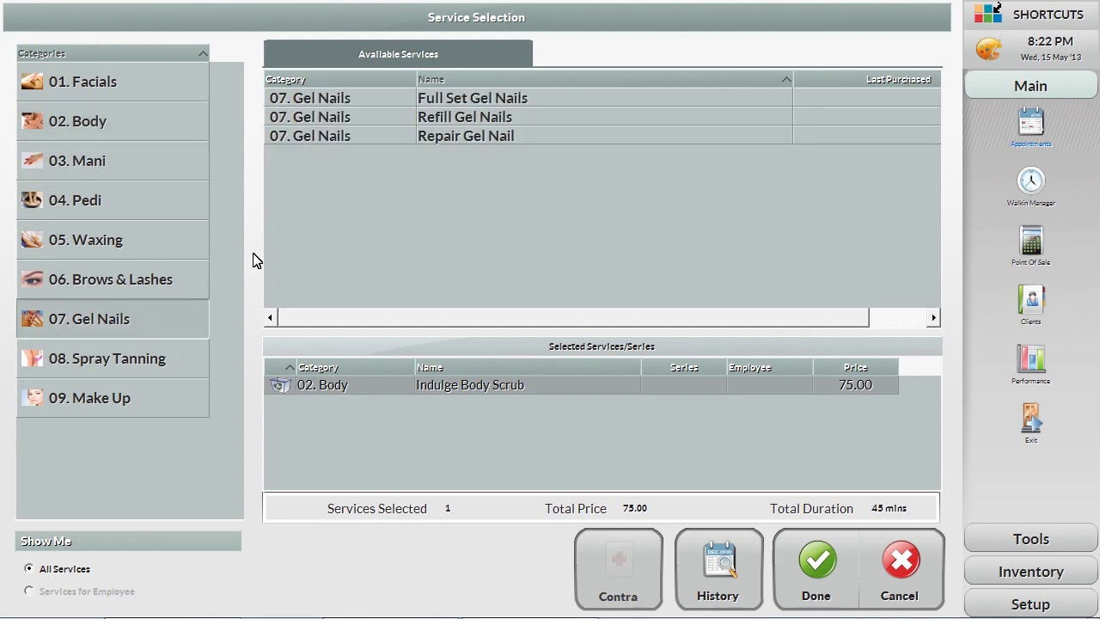
pyautogui.doubleClick(532, 100)
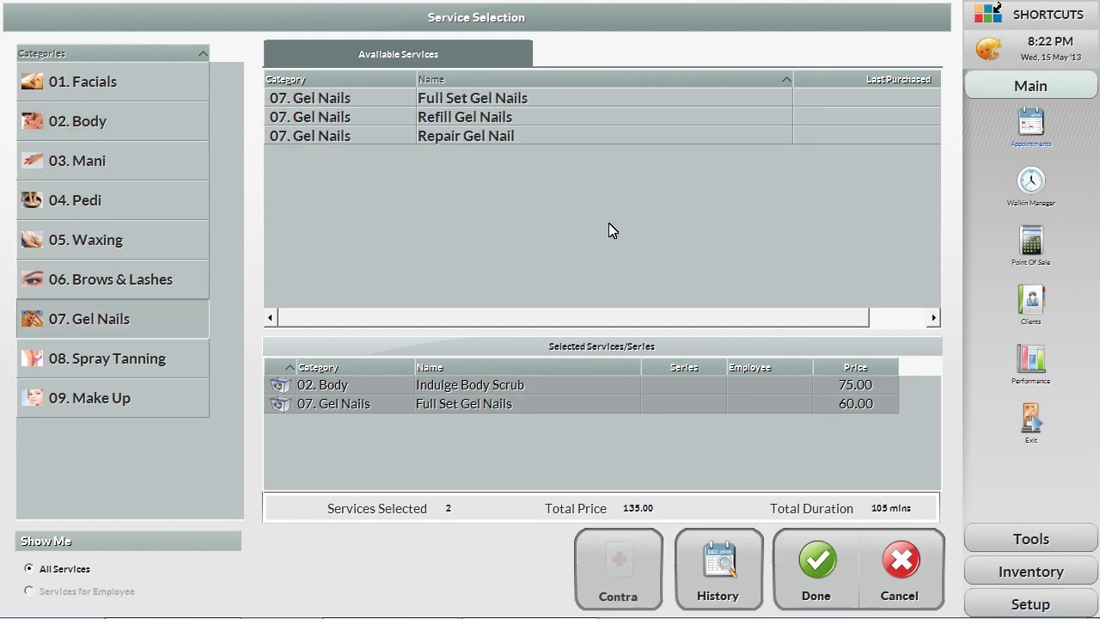
pyautogui.click(821, 580)
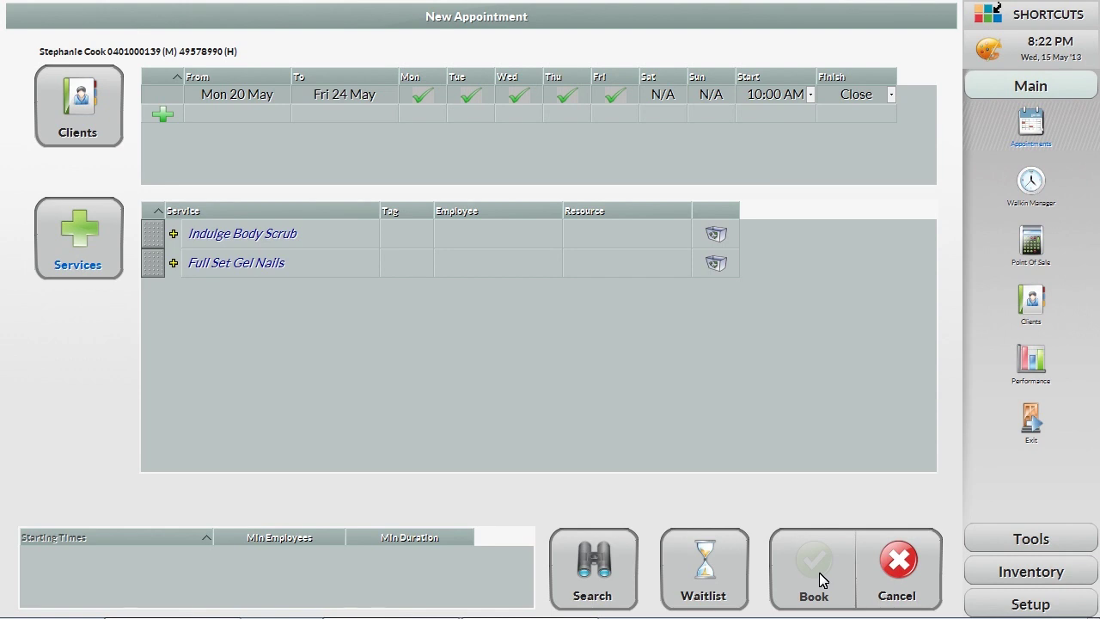
# - Assign a staff member to each service and take the 10:30 AM slot on Thu 23 May
pyautogui.click(482, 232)
pyautogui.click(335, 272)
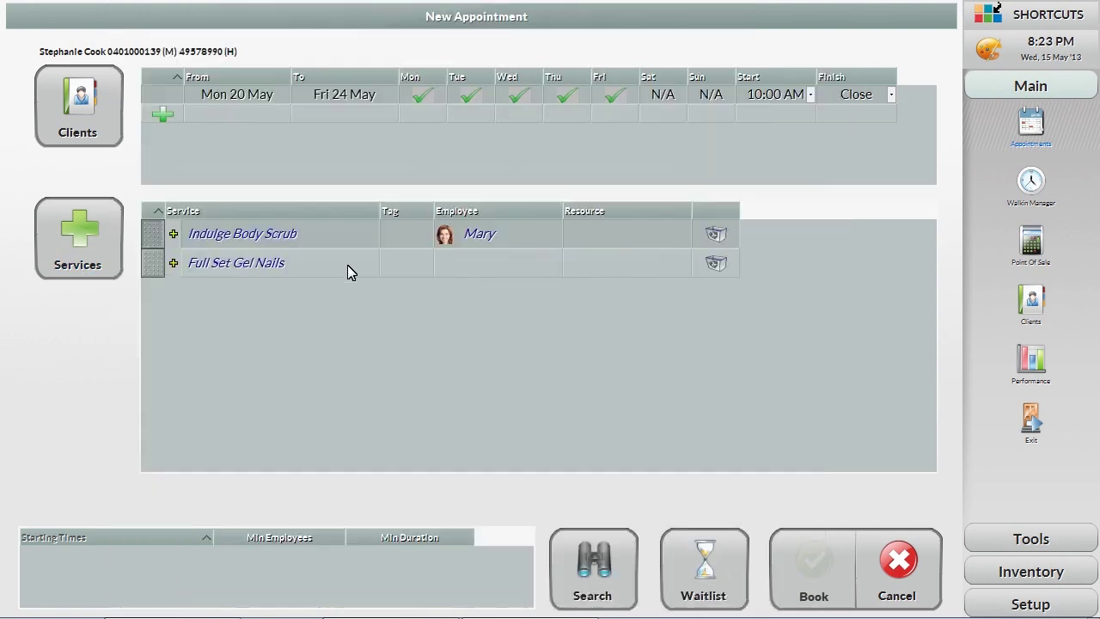
pyautogui.click(456, 266)
pyautogui.click(262, 344)
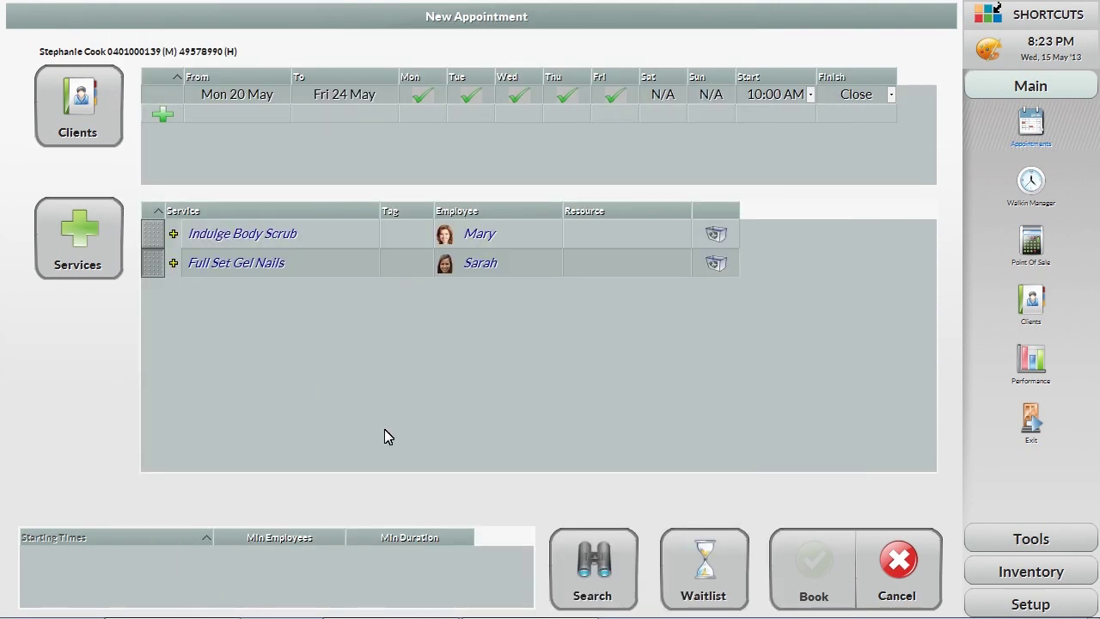
pyautogui.click(587, 574)
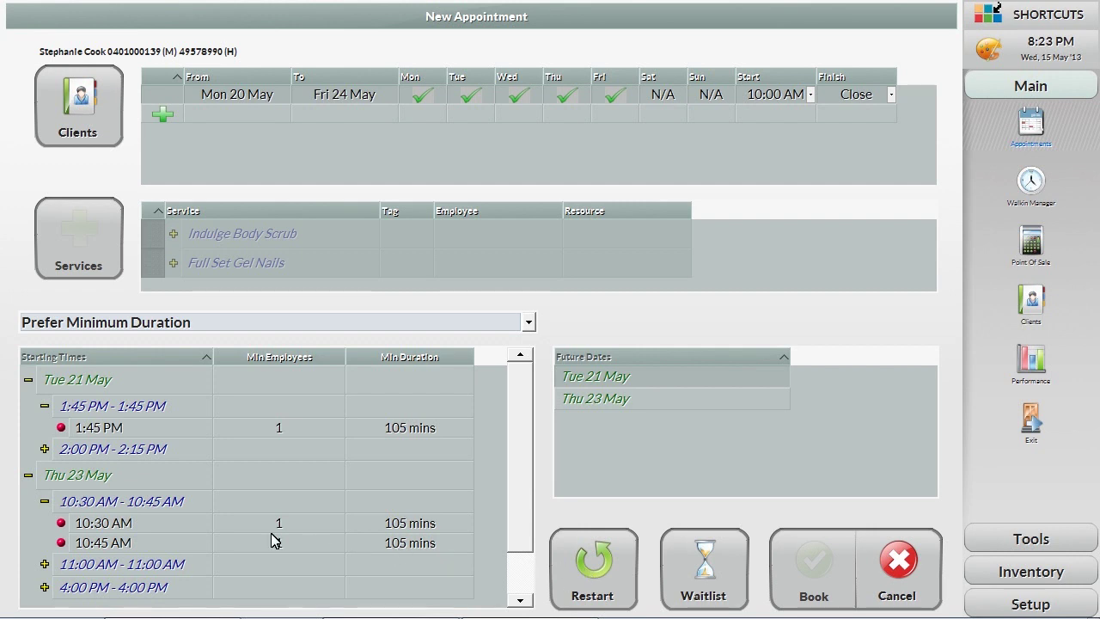
pyautogui.click(147, 522)
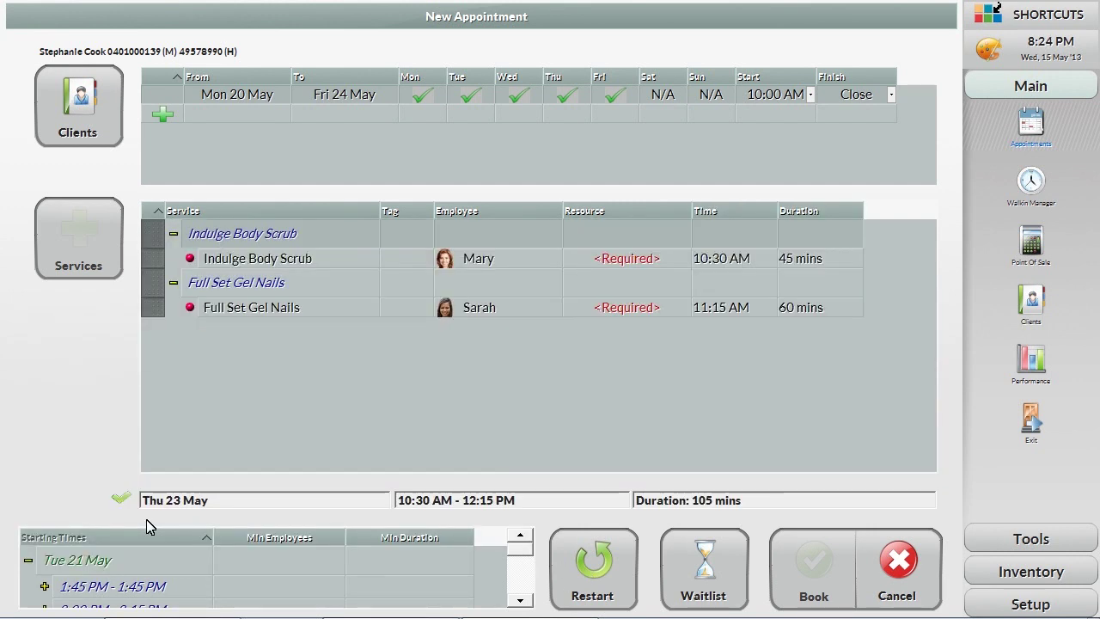
# - Assign room BR 3 to the body scrub and Nail Table 1 to the gel nails
pyautogui.click(623, 259)
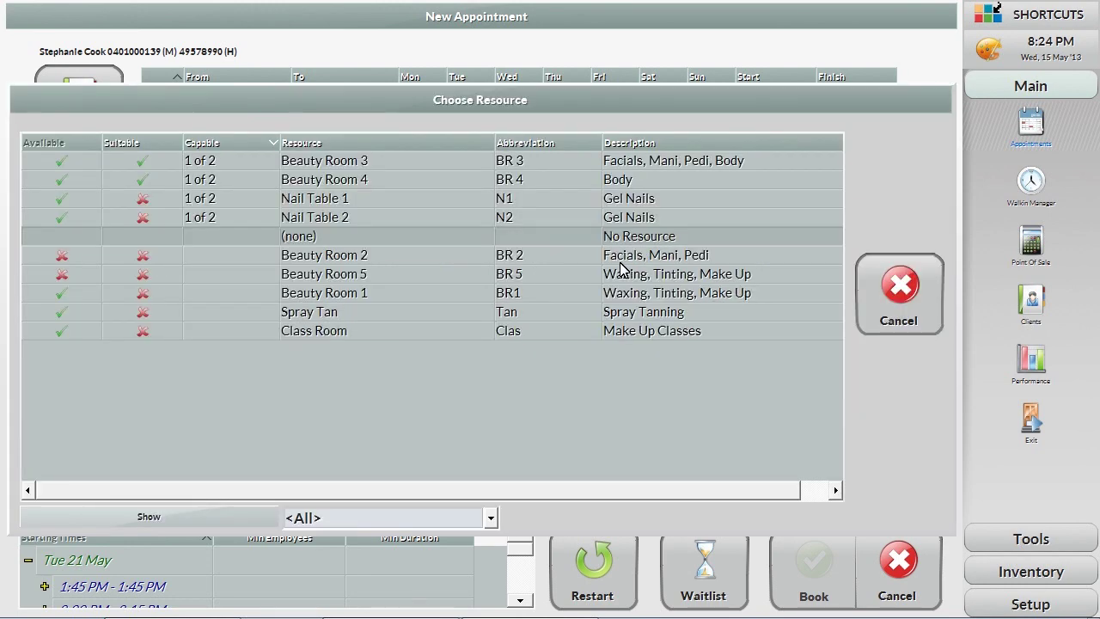
pyautogui.click(400, 161)
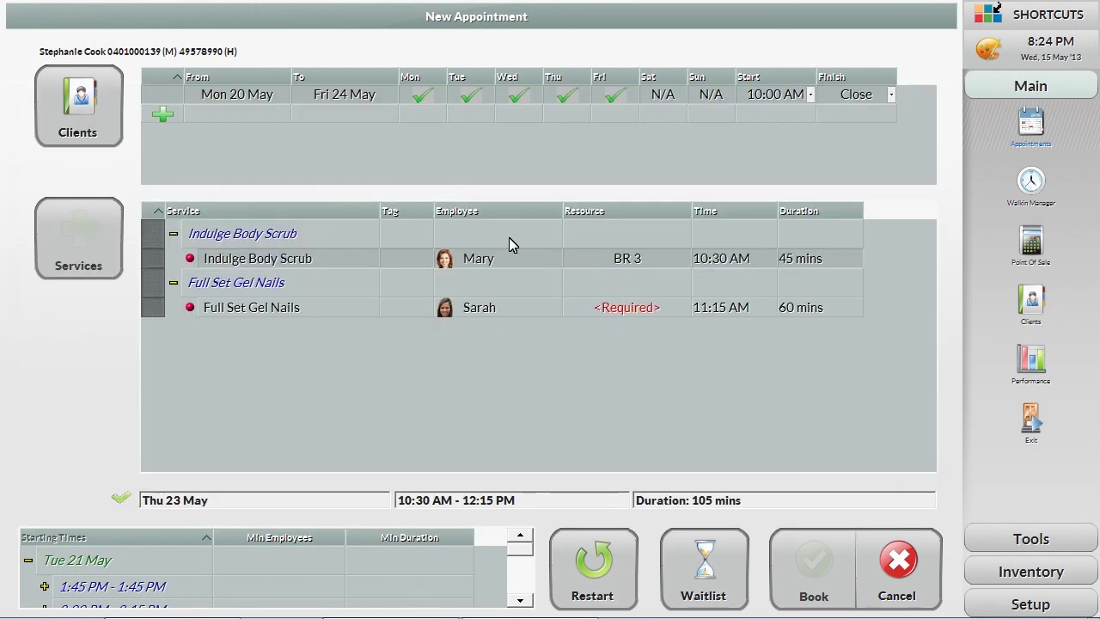
pyautogui.click(606, 307)
pyautogui.click(363, 199)
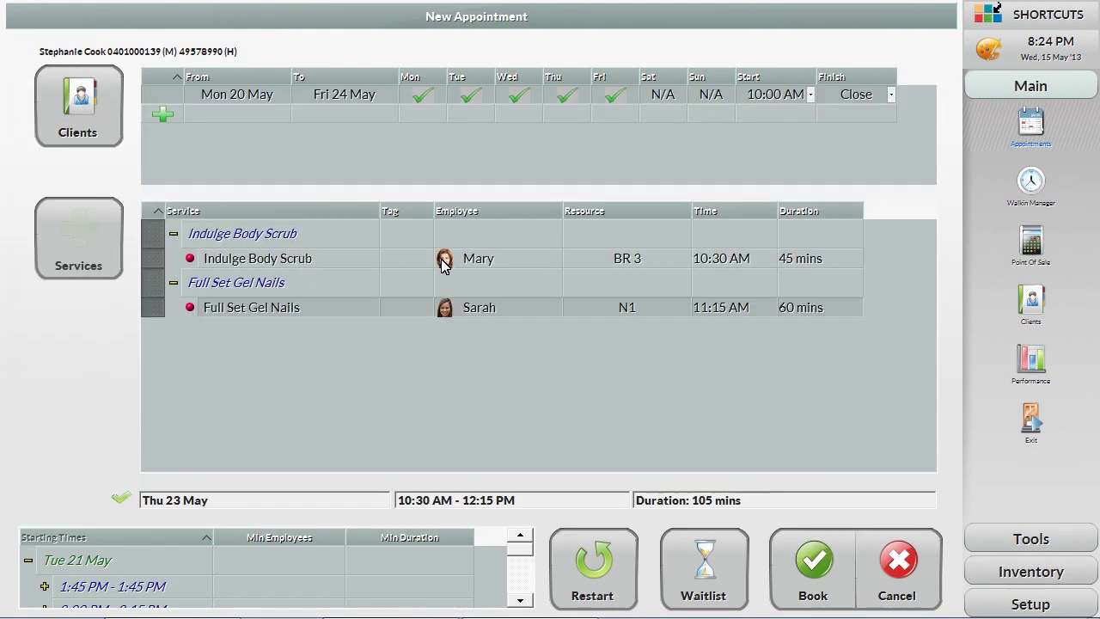
# - Book the Thu 23 May body scrub and gel nails appointment into the calendar
pyautogui.click(829, 569)
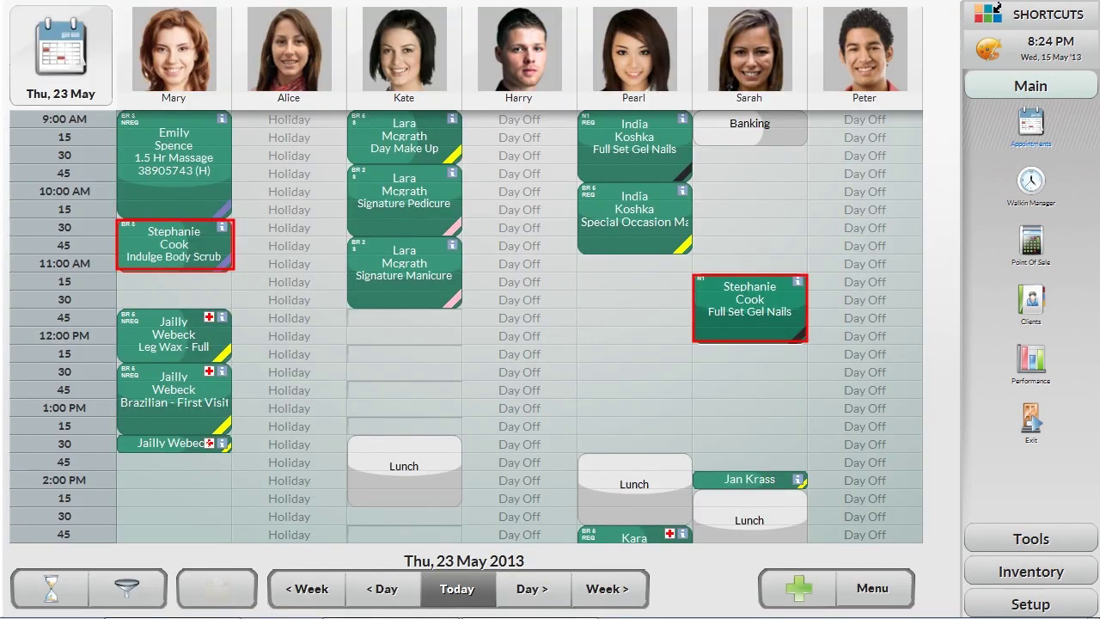